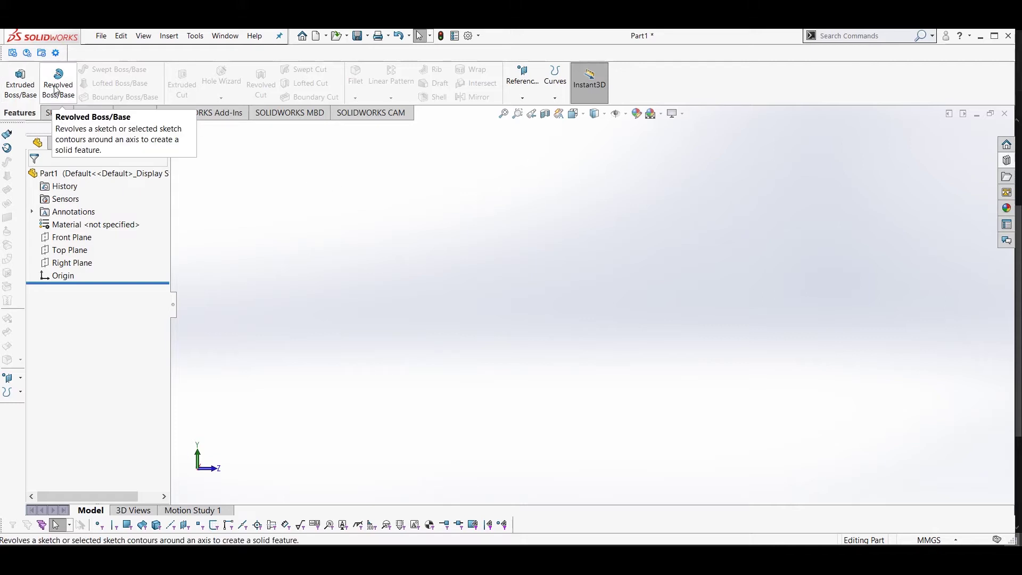
Start new sketch Sketch9 on the Right Plane, viewed Normal To.
{"action": "left_click", "coordinate": [170, 35]}
{"action": "mouse_move", "coordinate": [193, 53]}
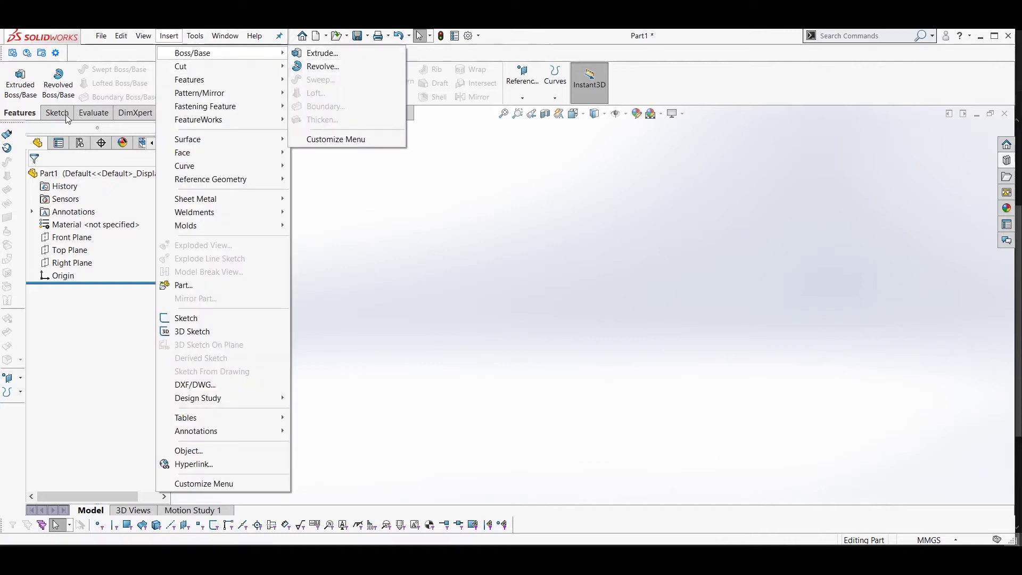
{"action": "left_click", "coordinate": [59, 115]}
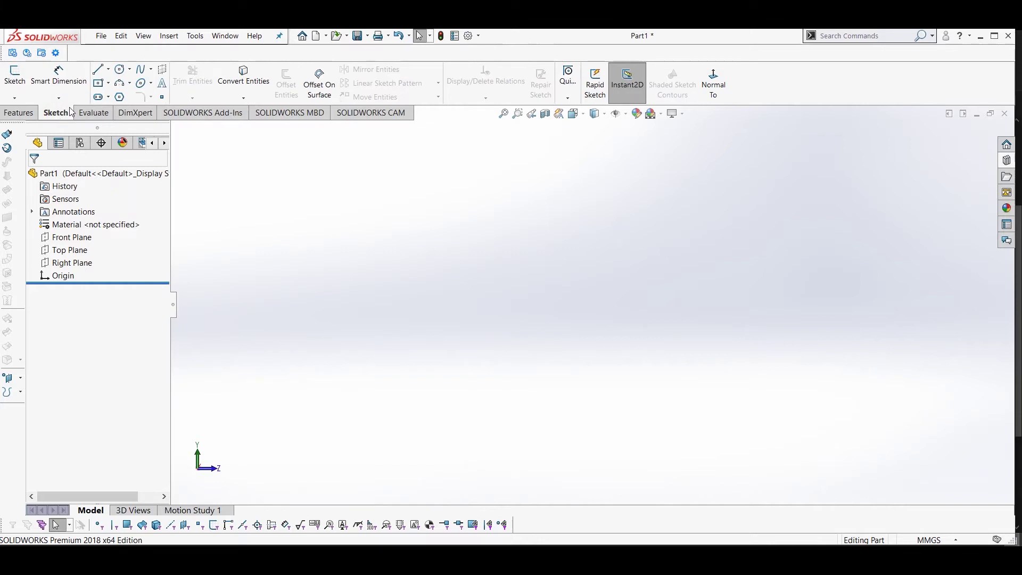
{"action": "left_click", "coordinate": [99, 84]}
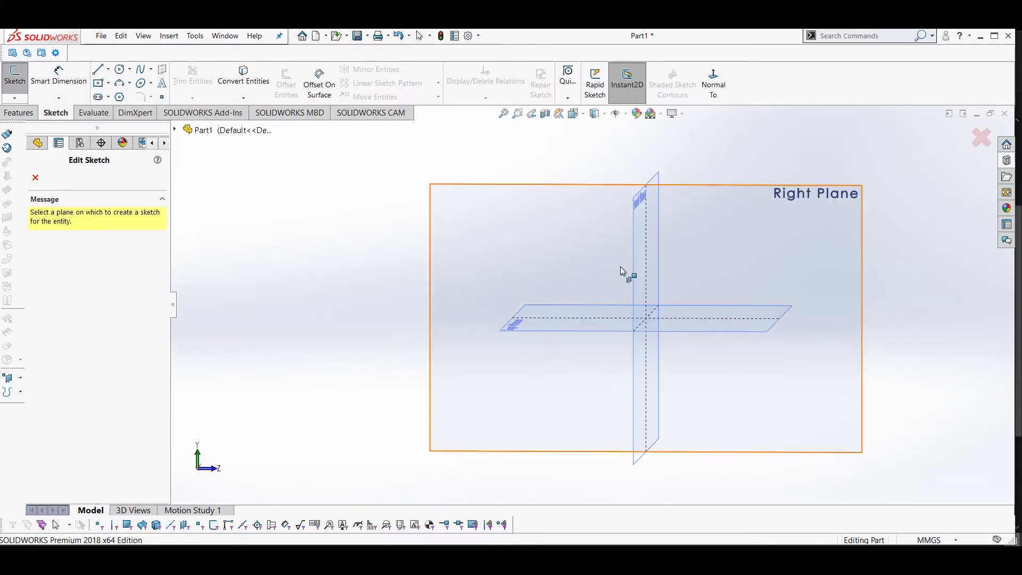
{"action": "left_click", "coordinate": [519, 269]}
{"action": "left_click", "coordinate": [710, 100]}
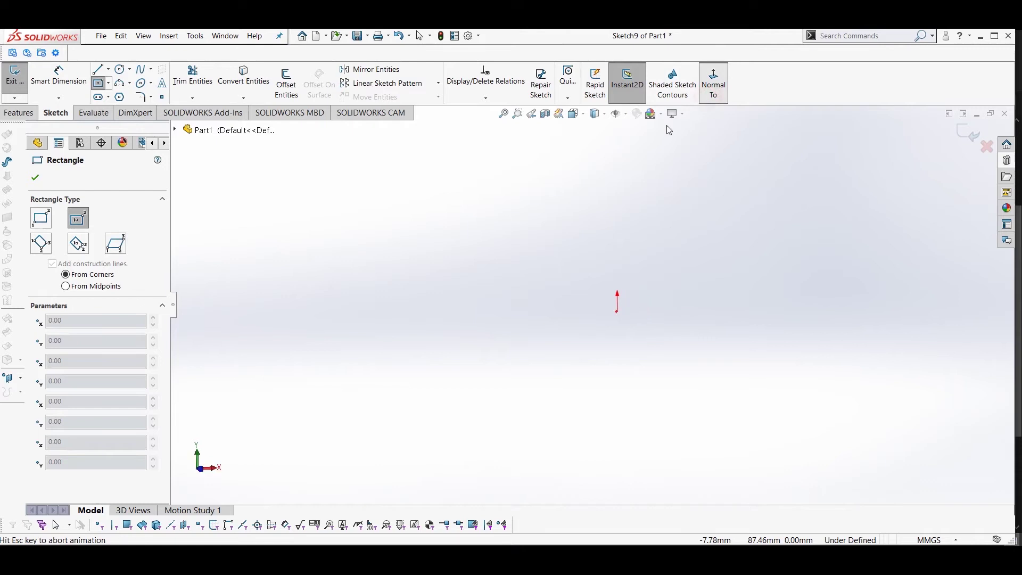
Draw a center rectangle to the left of the origin.
{"action": "left_click", "coordinate": [442, 293]}
{"action": "left_click", "coordinate": [347, 383]}
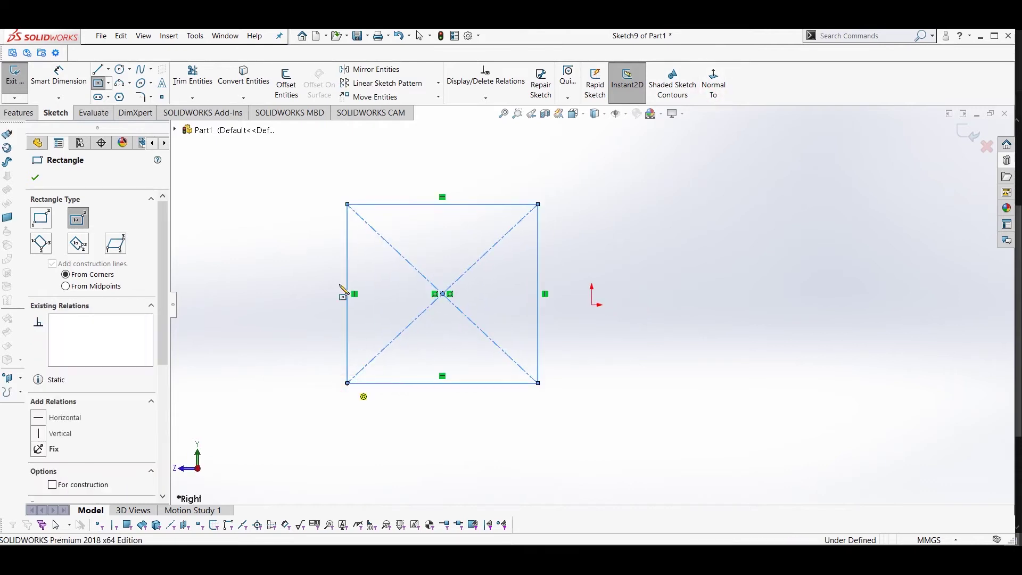
{"action": "key", "text": "Escape"}
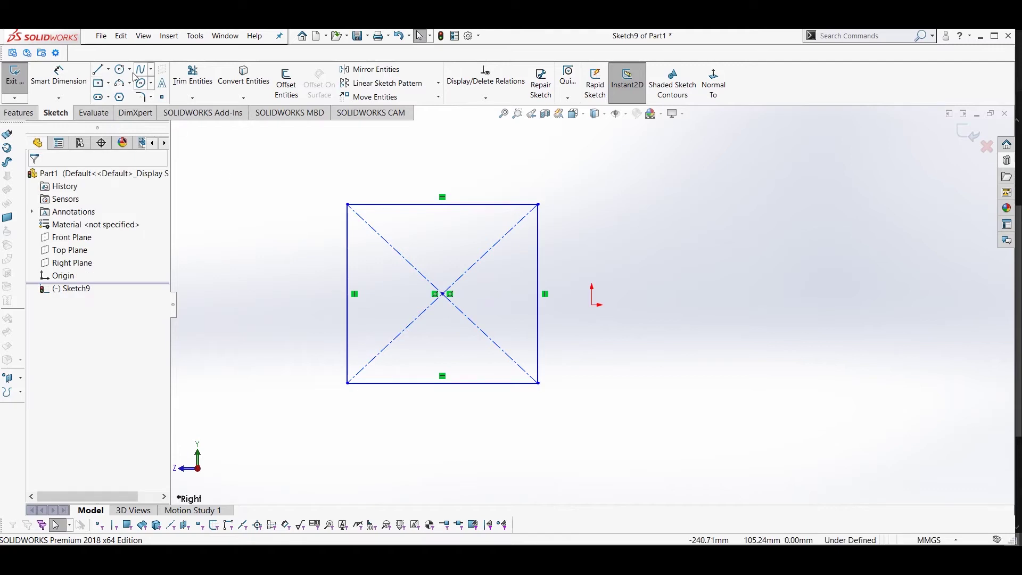
Draw a vertical centerline running through the origin.
{"action": "left_click", "coordinate": [100, 69]}
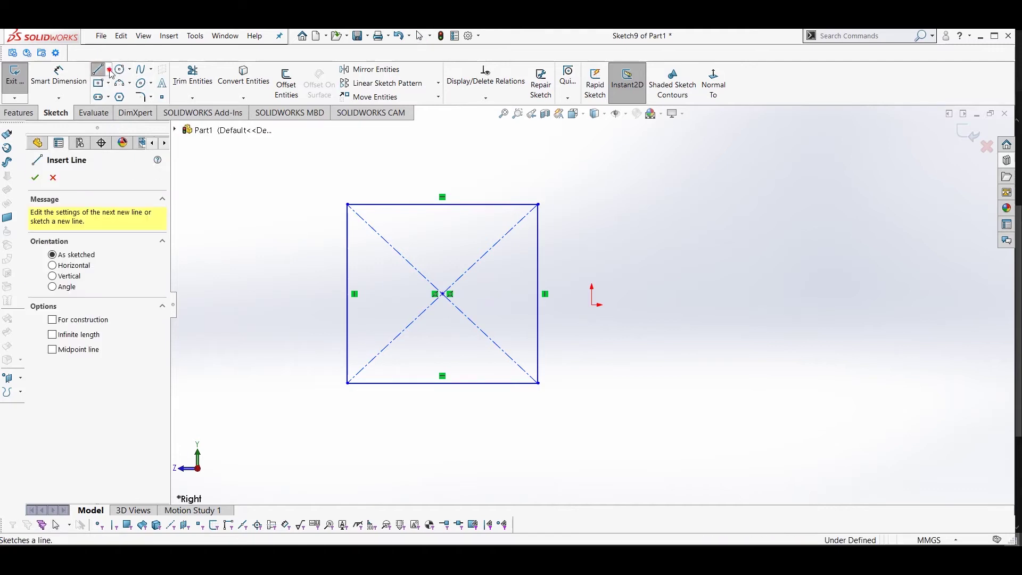
{"action": "left_click", "coordinate": [108, 69]}
{"action": "left_click", "coordinate": [122, 97]}
{"action": "left_click_drag", "start_coordinate": [592, 176], "coordinate": [592, 290]}
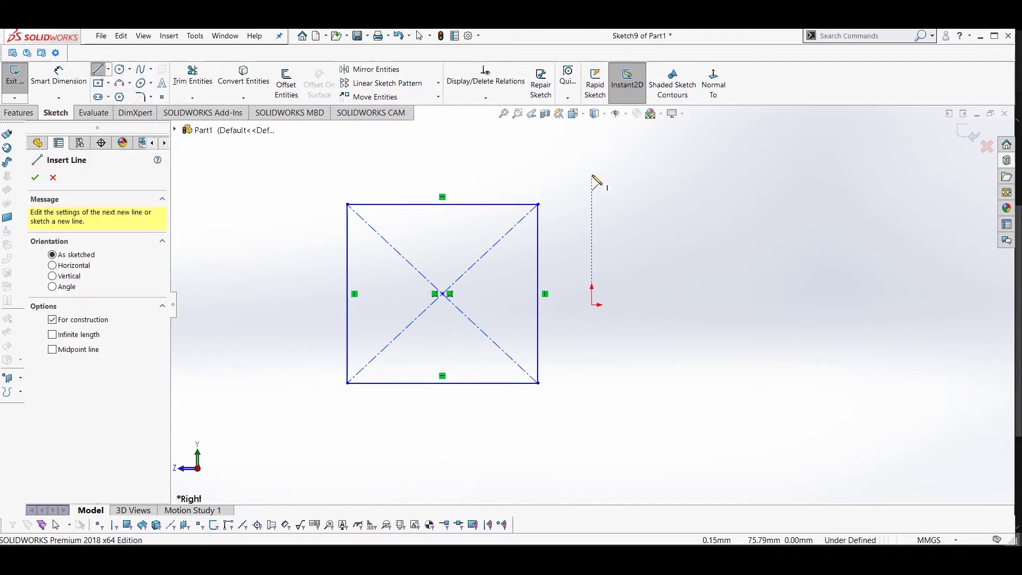
{"action": "left_click", "coordinate": [591, 423]}
{"action": "key", "text": "Escape"}
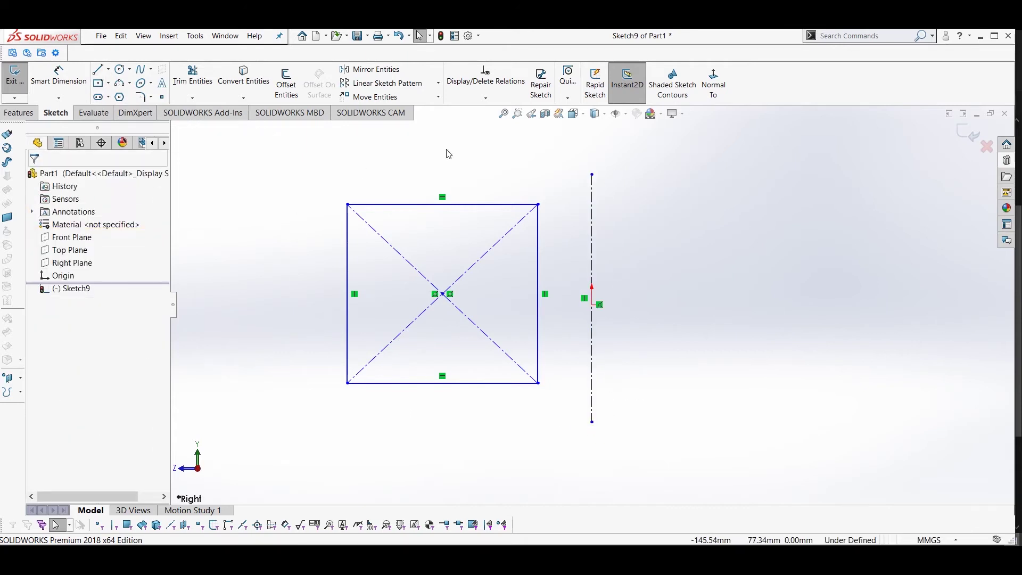
Start a Revolve from Insert > Boss/Base and pick the centerline as its axis.
{"action": "left_click", "coordinate": [20, 113]}
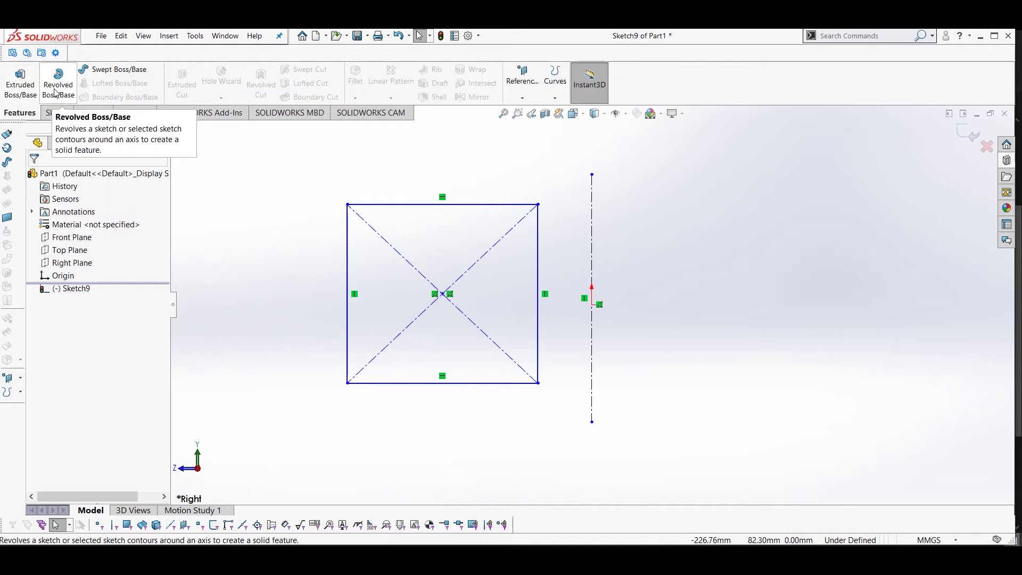
{"action": "left_click", "coordinate": [169, 35]}
{"action": "mouse_move", "coordinate": [193, 53]}
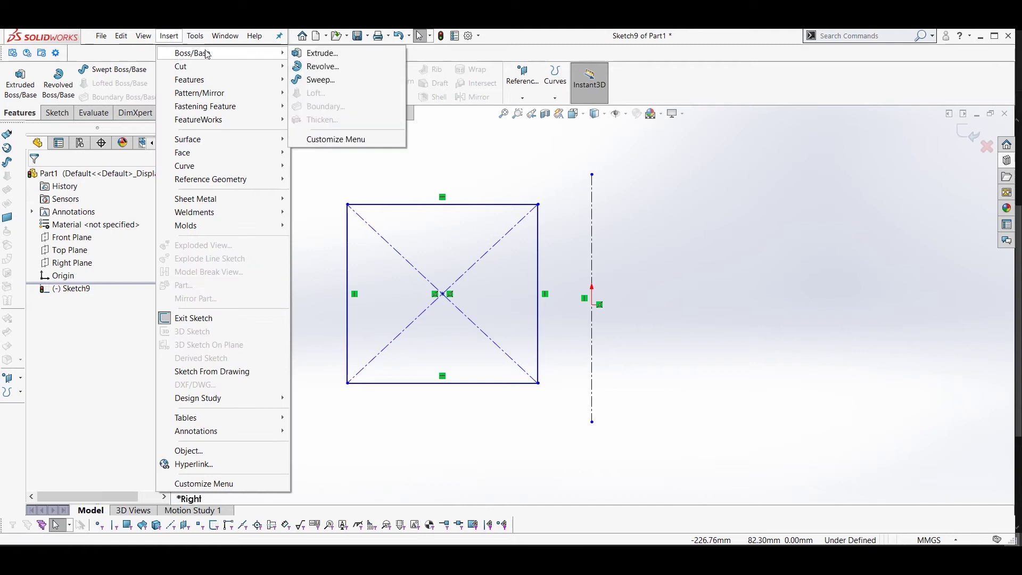
{"action": "left_click", "coordinate": [318, 67]}
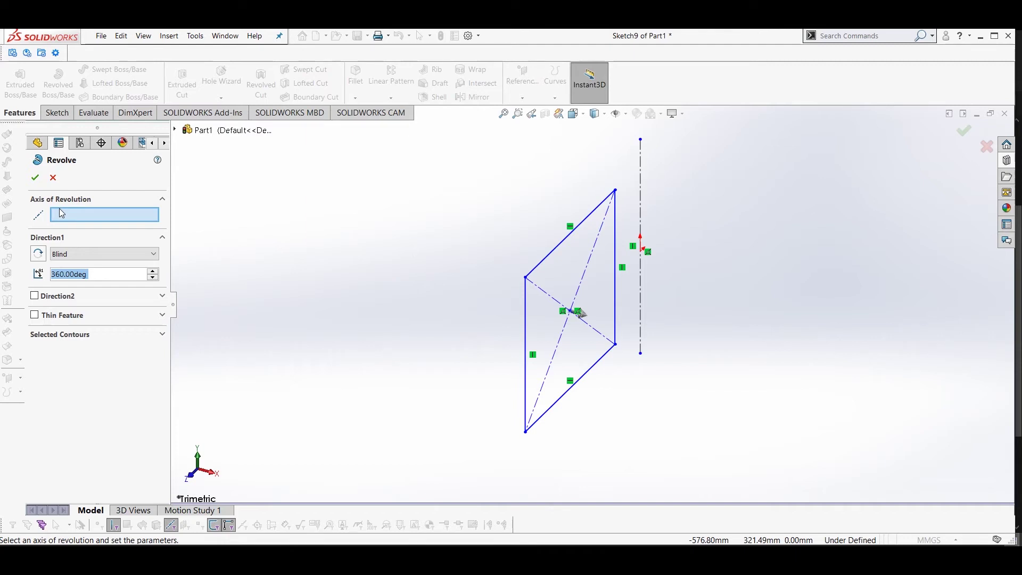
{"action": "left_click", "coordinate": [640, 182]}
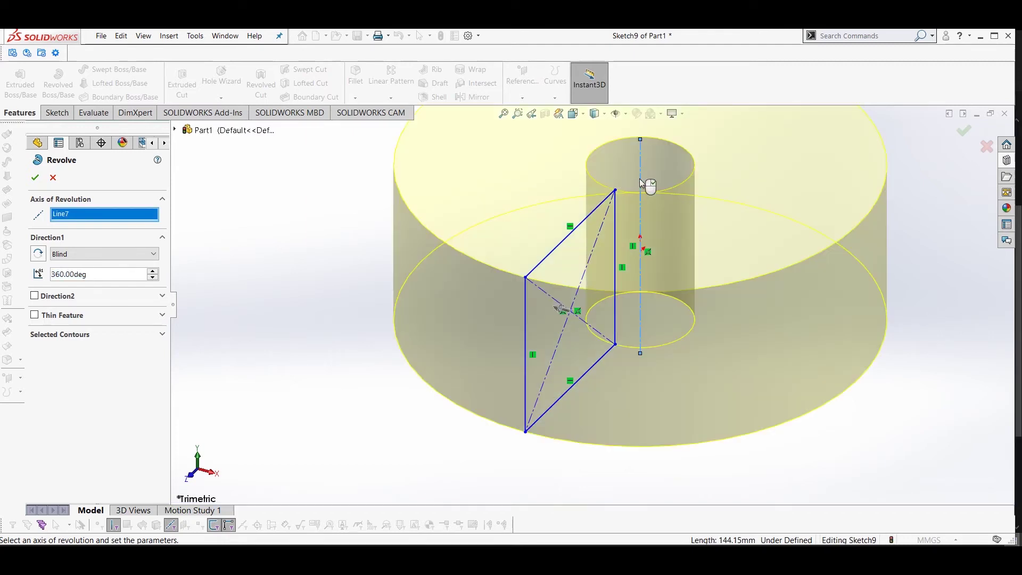
Expand Selected Contours and orbit around the 360° ring preview about Line7.
{"action": "left_click", "coordinate": [111, 335]}
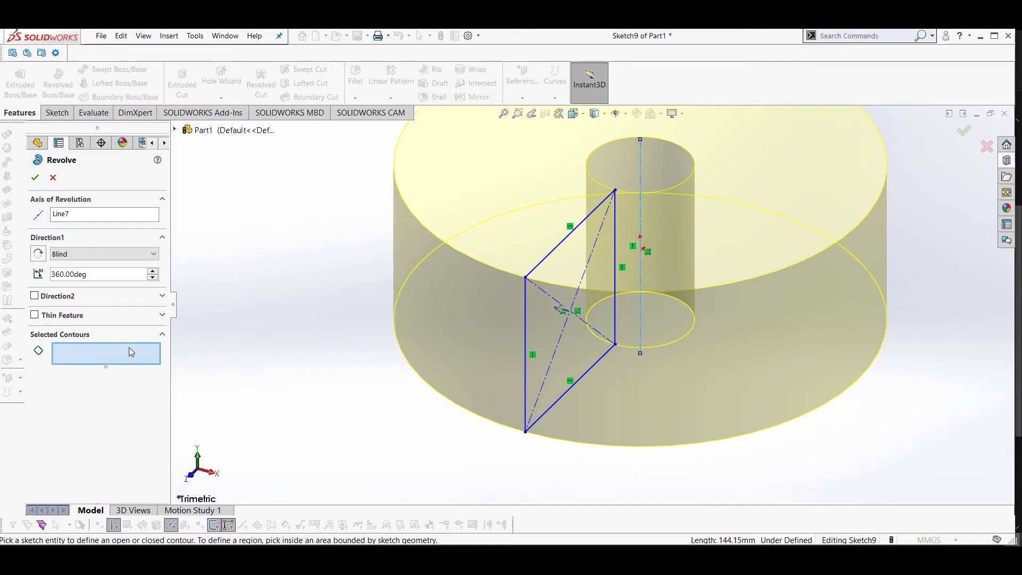
{"action": "mouse_move", "coordinate": [419, 337]}
{"action": "middle_mouse_down"}
{"action": "mouse_move", "coordinate": [598, 321]}
{"action": "mouse_move", "coordinate": [616, 265]}
{"action": "middle_mouse_up"}
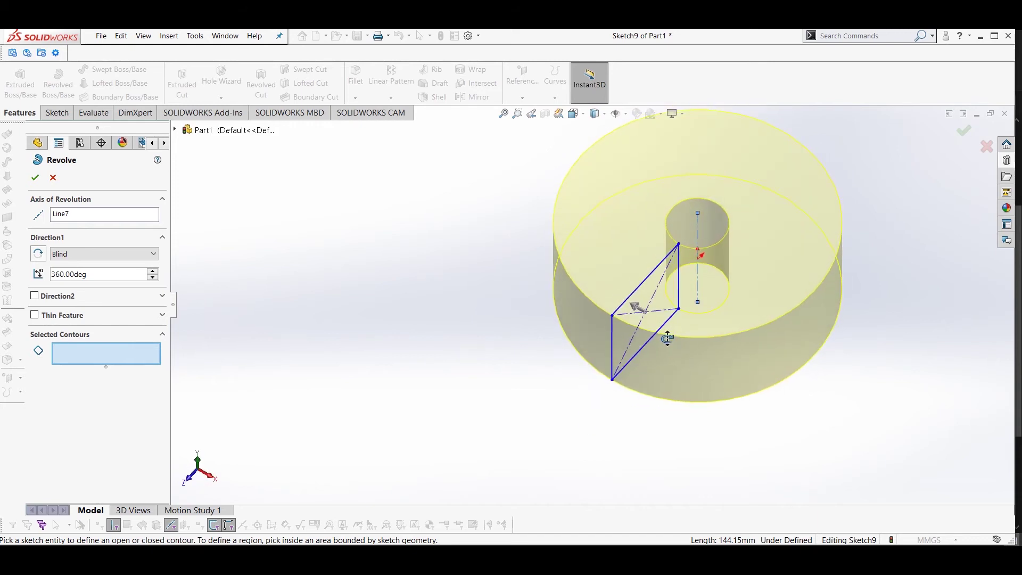
{"action": "middle_click_drag", "start_coordinate": [616, 264], "coordinate": [704, 299]}
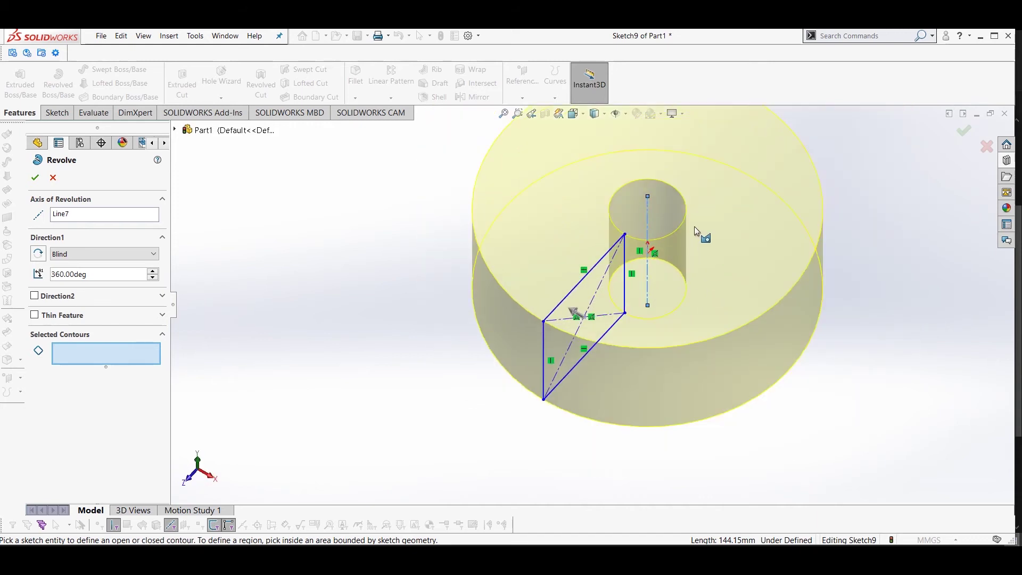
{"action": "middle_click_drag", "start_coordinate": [694, 229], "coordinate": [661, 294], "text": "ctrl"}
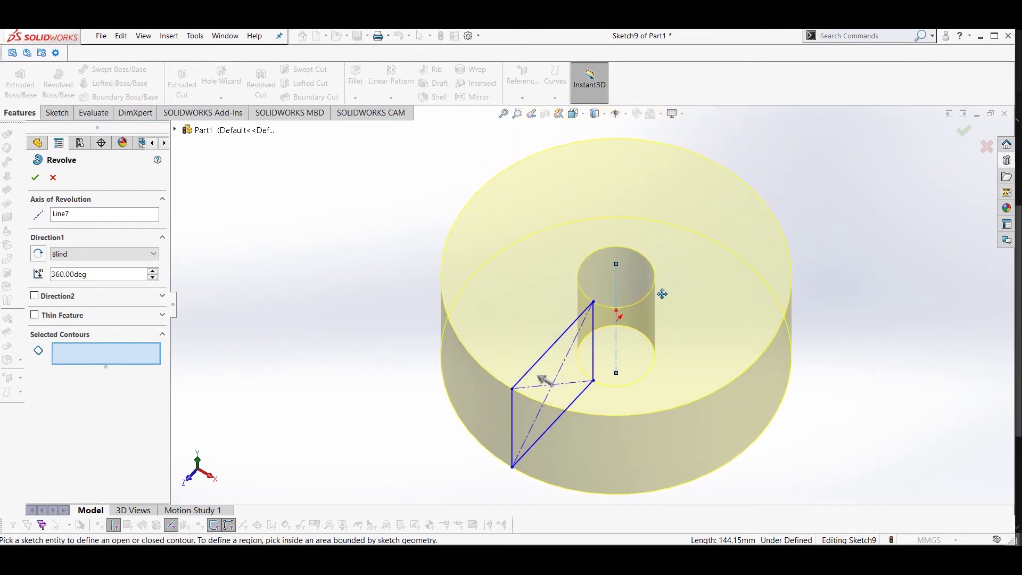
{"action": "middle_click_drag", "start_coordinate": [661, 294], "coordinate": [653, 258]}
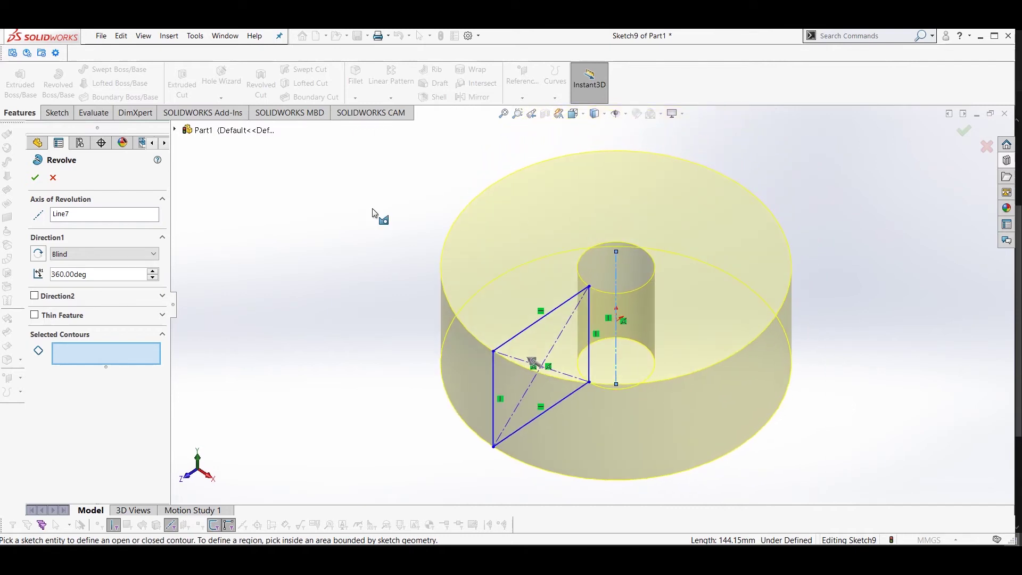
{"action": "left_click", "coordinate": [152, 254]}
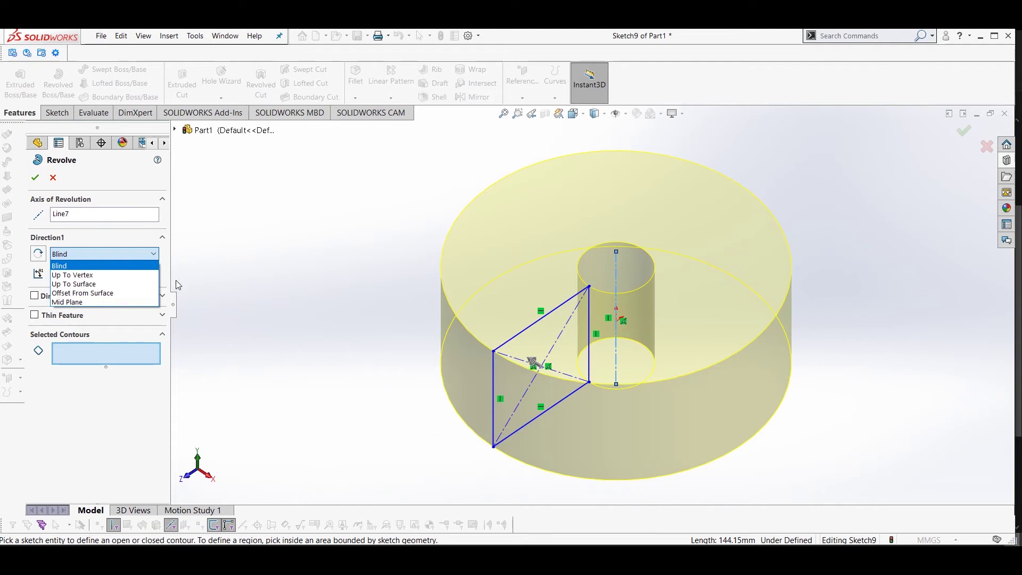
{"action": "left_click", "coordinate": [142, 267]}
{"action": "mouse_move", "coordinate": [475, 267]}
{"action": "middle_mouse_down"}
{"action": "mouse_move", "coordinate": [507, 303]}
{"action": "mouse_move", "coordinate": [472, 381]}
{"action": "mouse_move", "coordinate": [481, 395]}
{"action": "middle_mouse_up"}
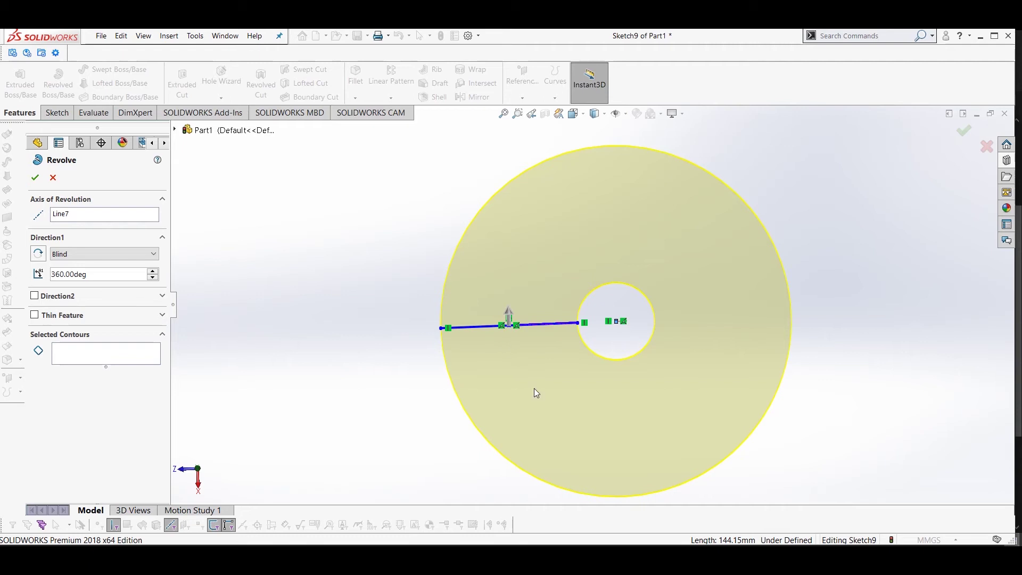
{"action": "left_click", "coordinate": [40, 259]}
{"action": "left_click", "coordinate": [41, 259]}
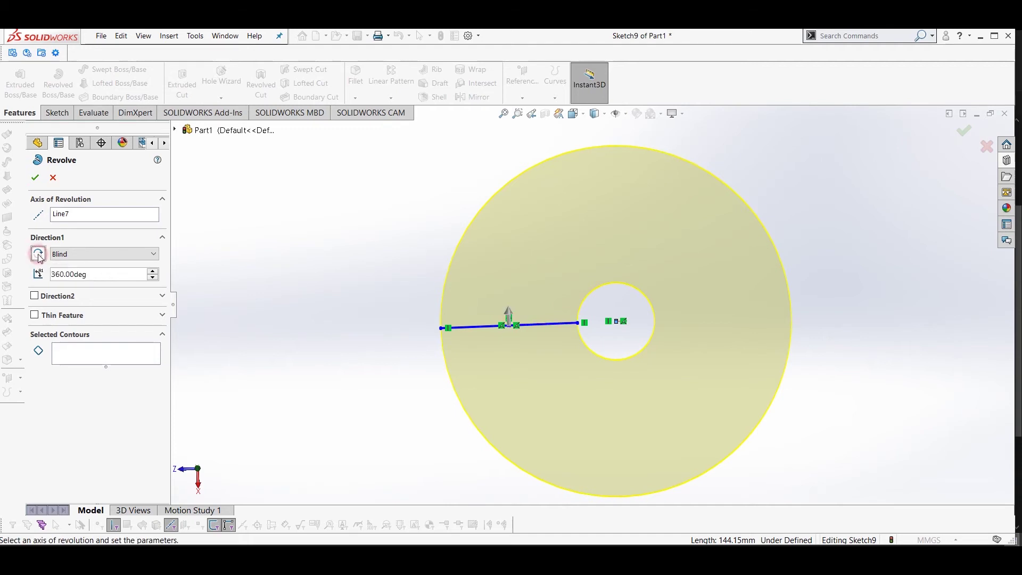
{"action": "left_click", "coordinate": [41, 259]}
{"action": "left_click", "coordinate": [40, 259]}
{"action": "middle_click_drag", "start_coordinate": [527, 228], "coordinate": [532, 177]}
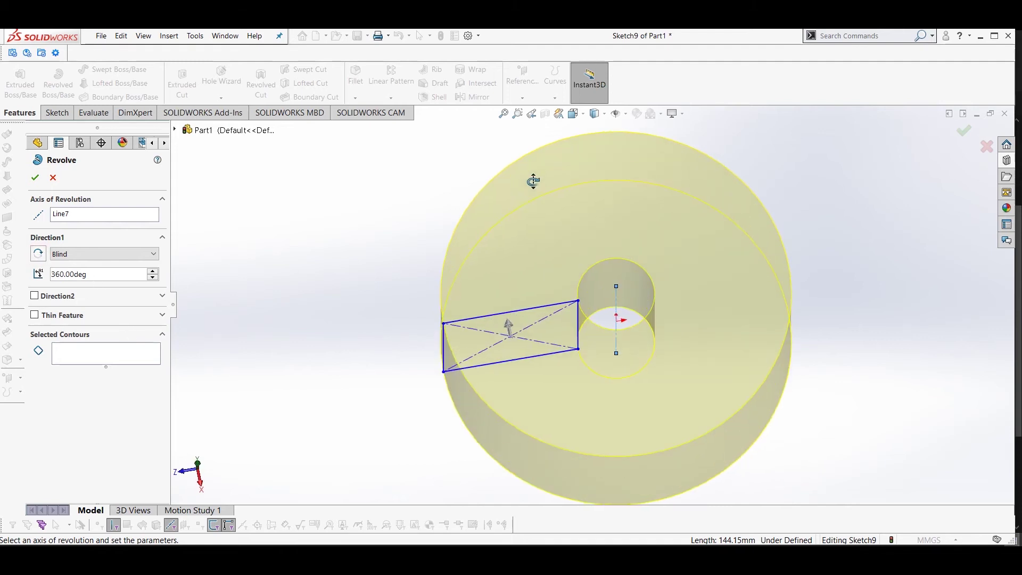
Reduce the revolve angle to 283° and view along the revolve axis.
{"action": "left_click", "coordinate": [155, 279]}
{"action": "left_click", "coordinate": [155, 279]}
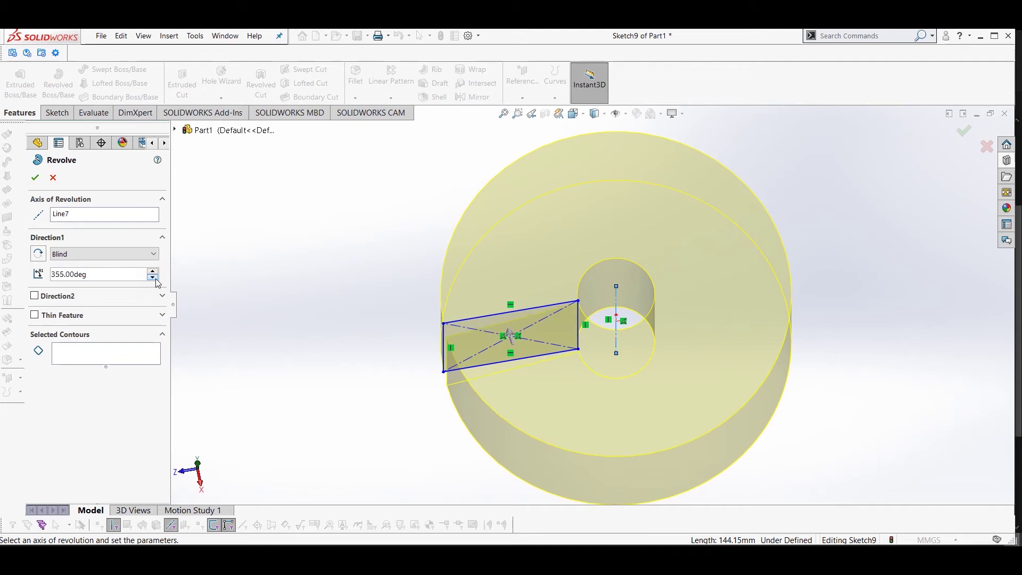
{"action": "left_click_drag", "start_coordinate": [156, 279], "coordinate": [155, 279]}
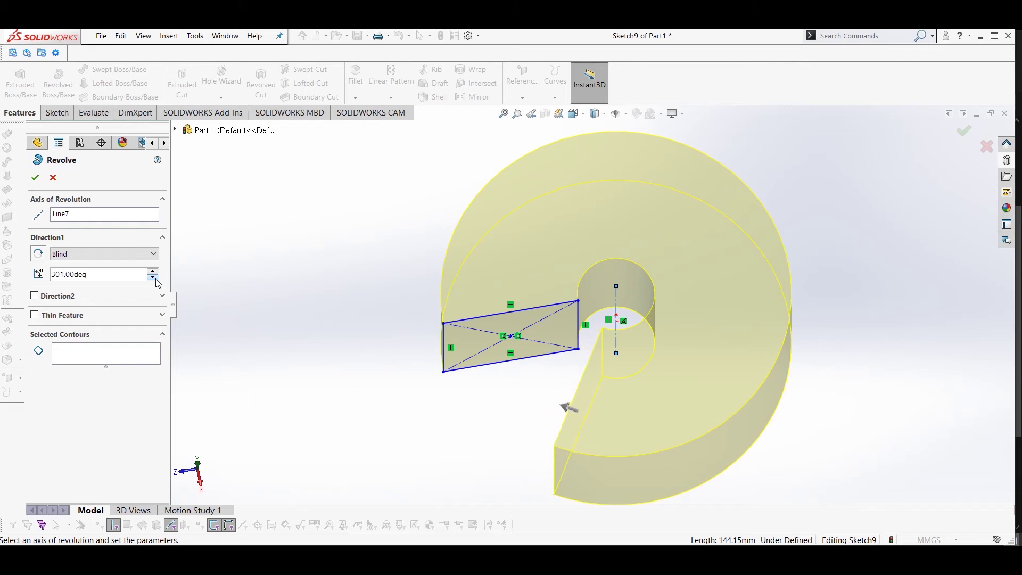
{"action": "left_click_drag", "start_coordinate": [155, 279], "coordinate": [115, 272]}
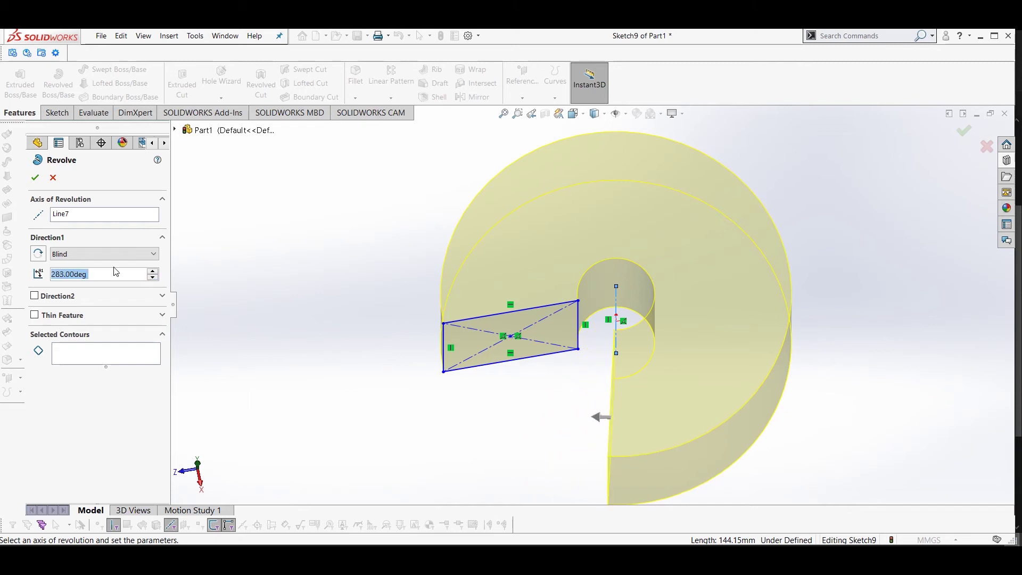
{"action": "key", "text": "ctrl+5"}
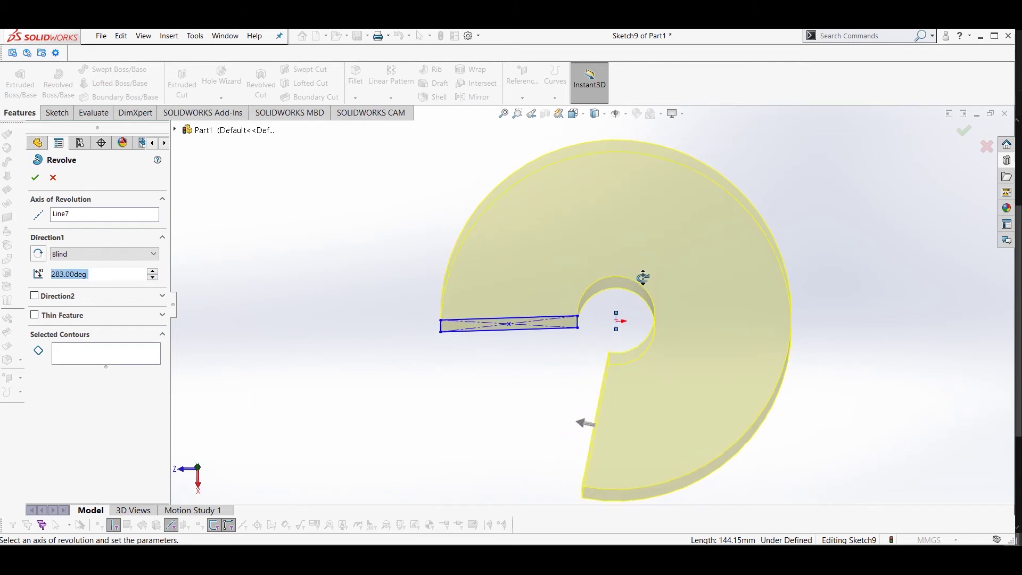
Set the revolve angle to 147° using the on-model angle handle.
{"action": "middle_click_drag", "start_coordinate": [619, 392], "coordinate": [607, 315]}
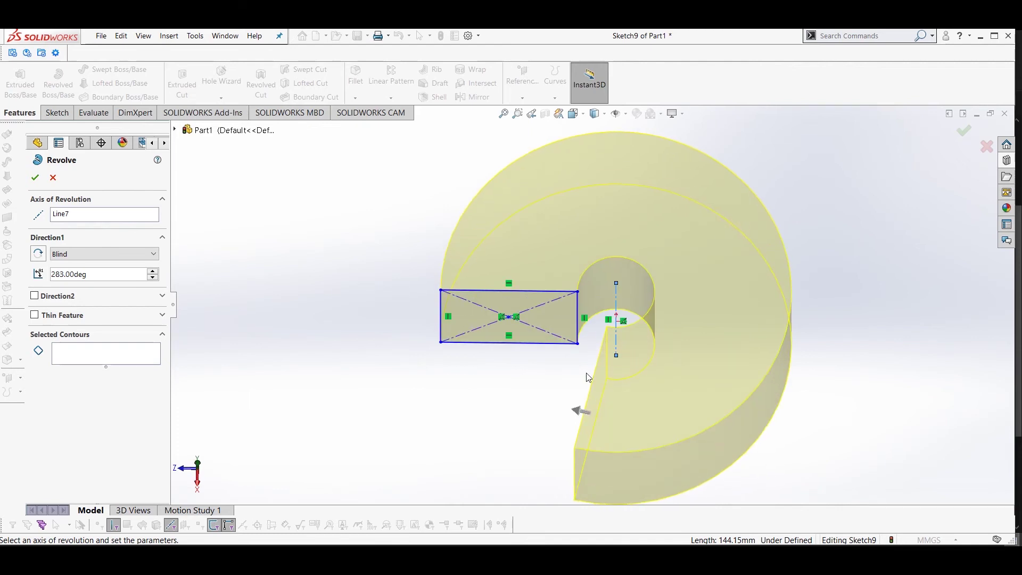
{"action": "left_click", "coordinate": [576, 414]}
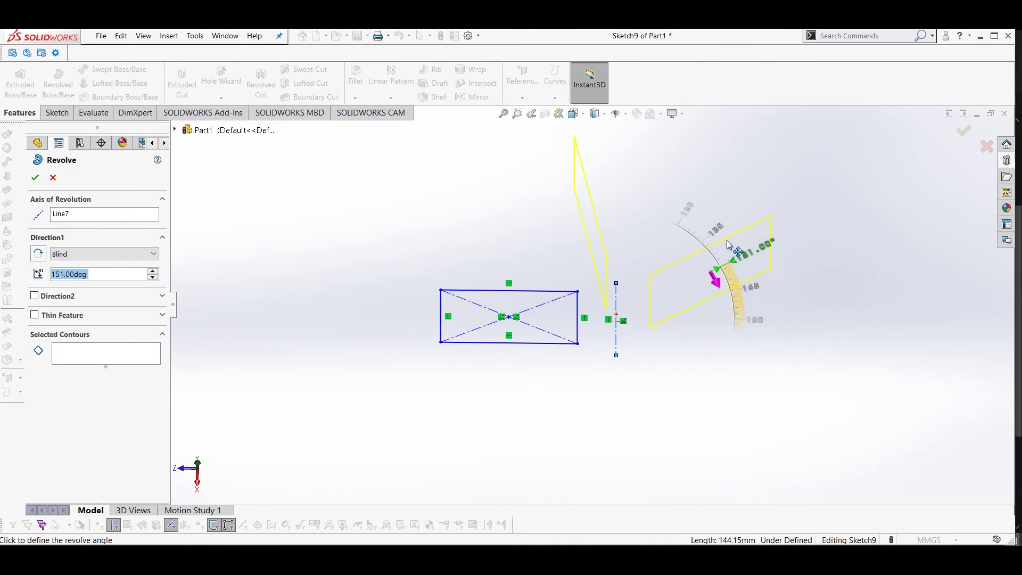
{"action": "left_click", "coordinate": [711, 273]}
{"action": "mouse_move", "coordinate": [708, 270]}
{"action": "middle_mouse_down"}
{"action": "mouse_move", "coordinate": [631, 394]}
{"action": "mouse_move", "coordinate": [611, 359]}
{"action": "middle_mouse_up"}
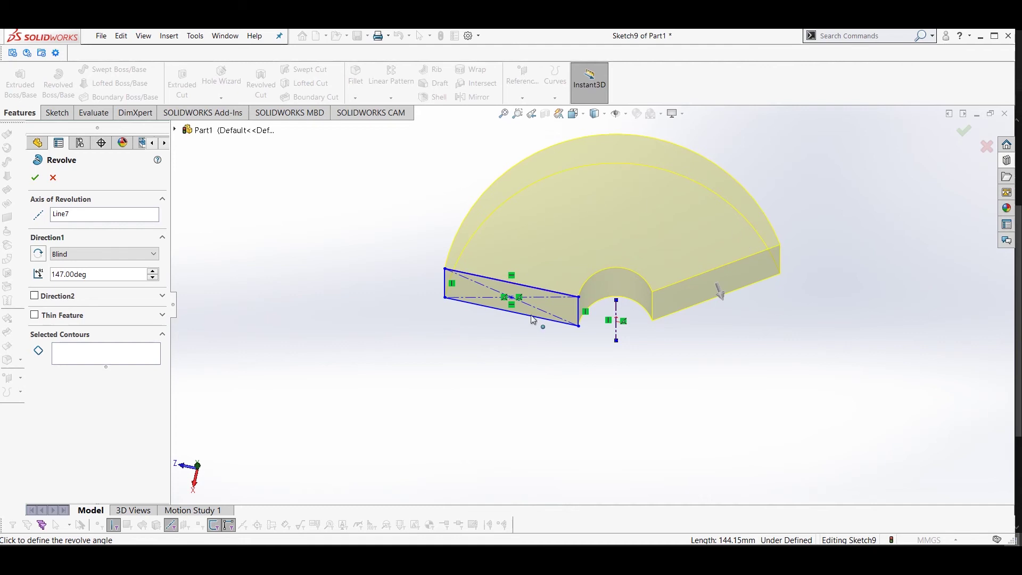
Toggle Reverse Direction in Direction1 several times to compare revolve sides.
{"action": "left_click", "coordinate": [39, 254]}
{"action": "left_click", "coordinate": [40, 254]}
{"action": "left_click", "coordinate": [40, 254]}
{"action": "left_click", "coordinate": [41, 254]}
{"action": "mouse_move", "coordinate": [473, 333]}
{"action": "middle_mouse_down"}
{"action": "mouse_move", "coordinate": [480, 366]}
{"action": "mouse_move", "coordinate": [459, 366]}
{"action": "mouse_move", "coordinate": [484, 304]}
{"action": "middle_mouse_up"}
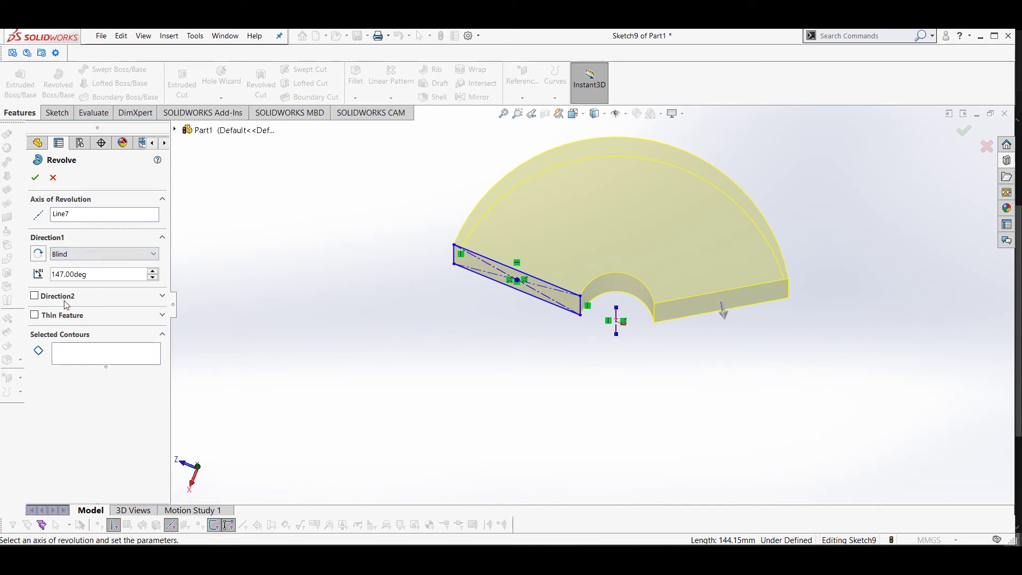
Set the Direction1 angle to 90° and enable Direction2.
{"action": "double_click", "coordinate": [105, 274]}
{"action": "left_click", "coordinate": [76, 274]}
{"action": "key", "text": "BackSpace"}
{"action": "key", "text": "BackSpace"}
{"action": "key", "text": "BackSpace"}
{"action": "key", "text": "BackSpace"}
{"action": "key", "text": "BackSpace"}
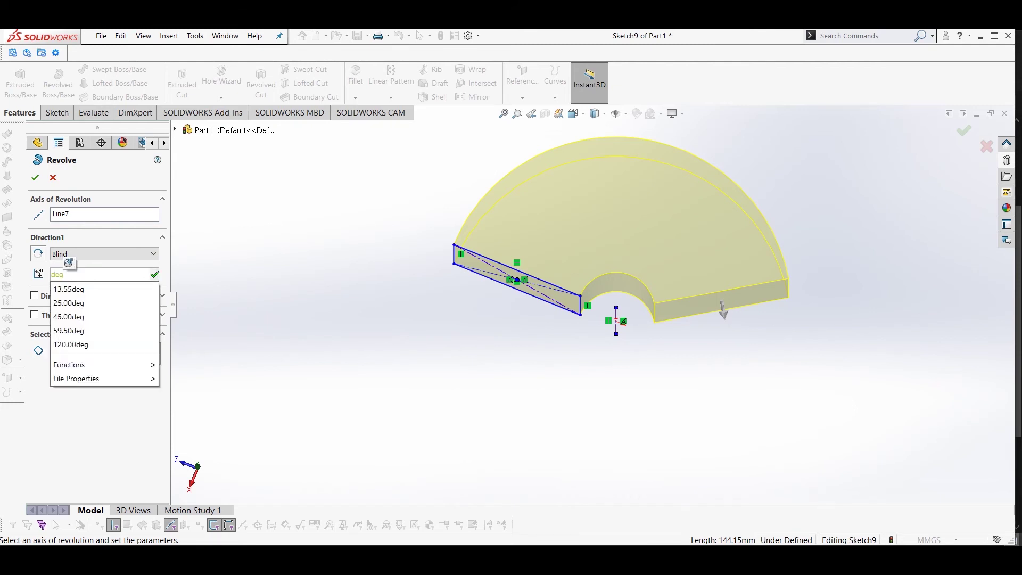
{"action": "type", "text": "90"}
{"action": "key", "text": "Return"}
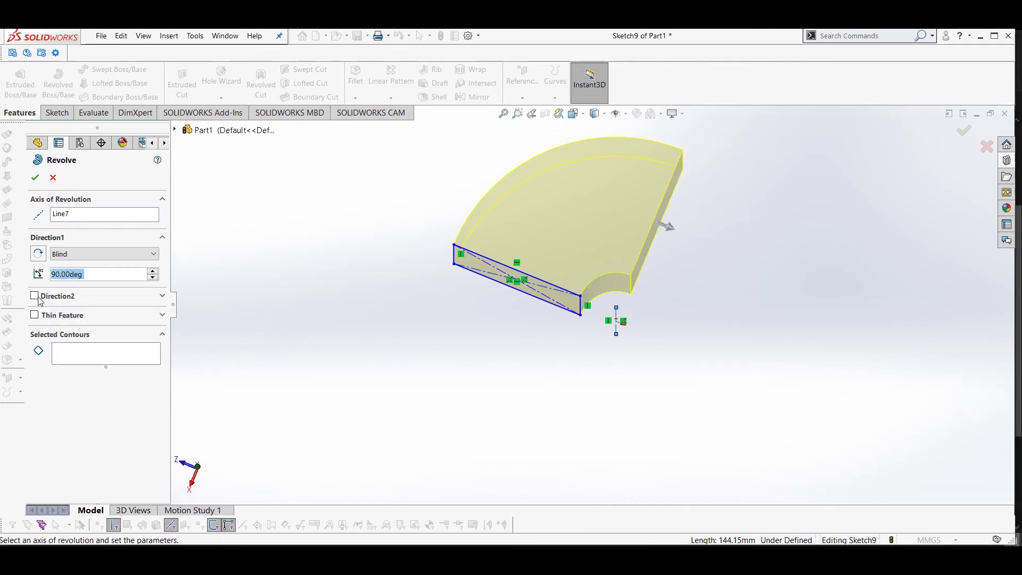
{"action": "left_click", "coordinate": [33, 299]}
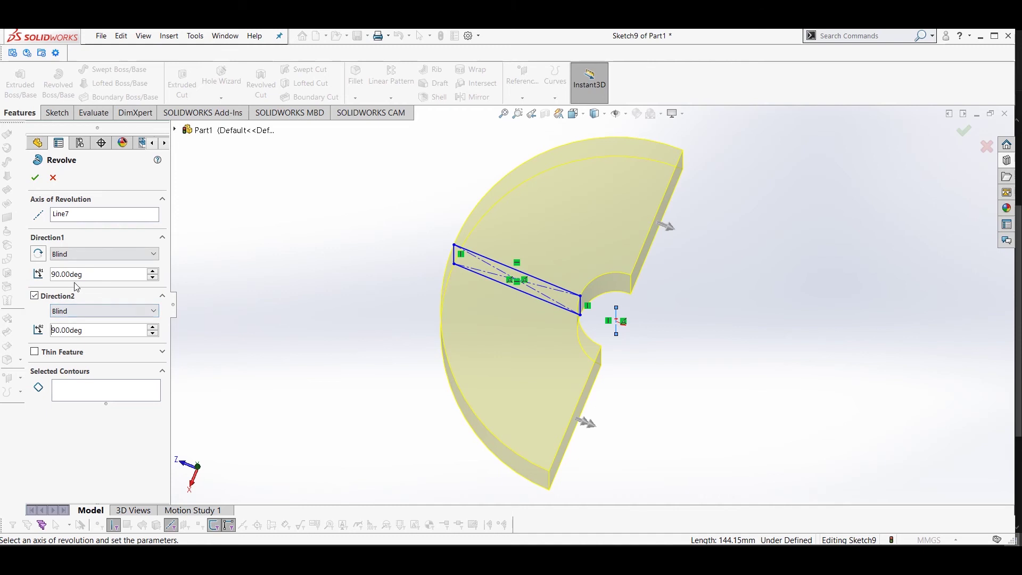
Set the Direction2 angle to 30° and view along the revolve axis.
{"action": "left_click", "coordinate": [85, 331]}
{"action": "key", "text": "BackSpace"}
{"action": "key", "text": "BackSpace"}
{"action": "key", "text": "BackSpace"}
{"action": "key", "text": "BackSpace"}
{"action": "key", "text": "BackSpace"}
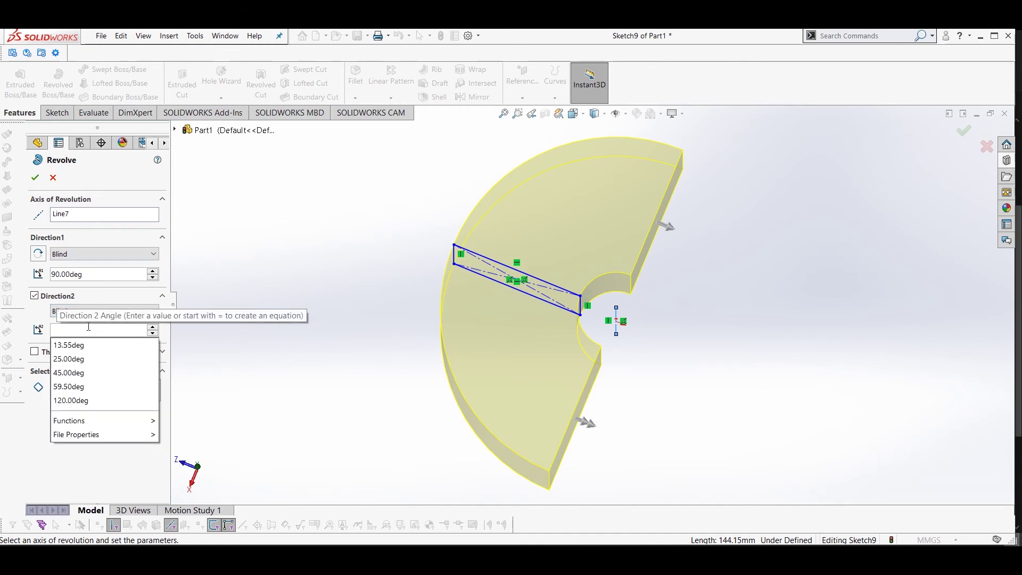
{"action": "type", "text": "30"}
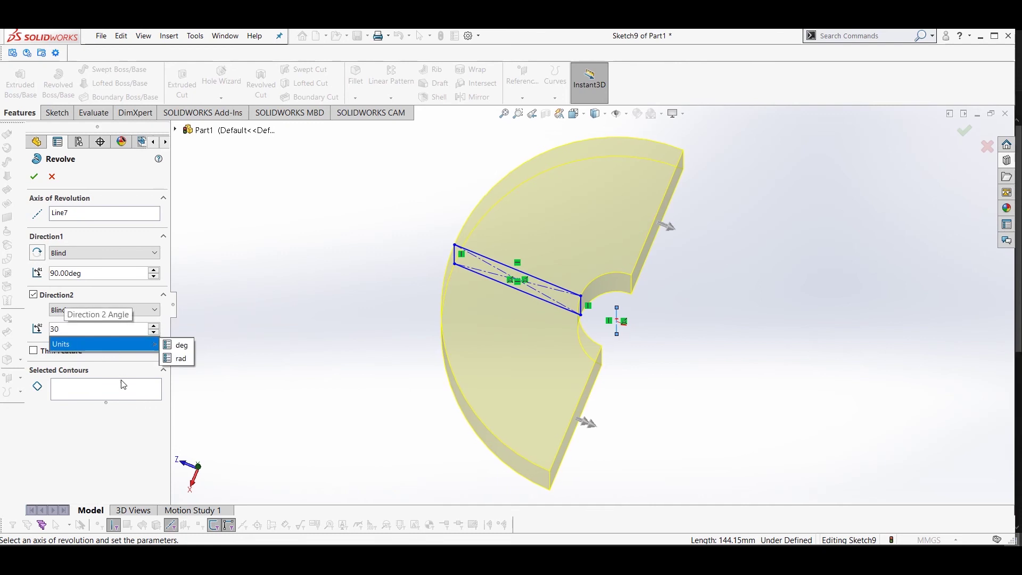
{"action": "key", "text": "Return"}
{"action": "key", "text": "ctrl+5"}
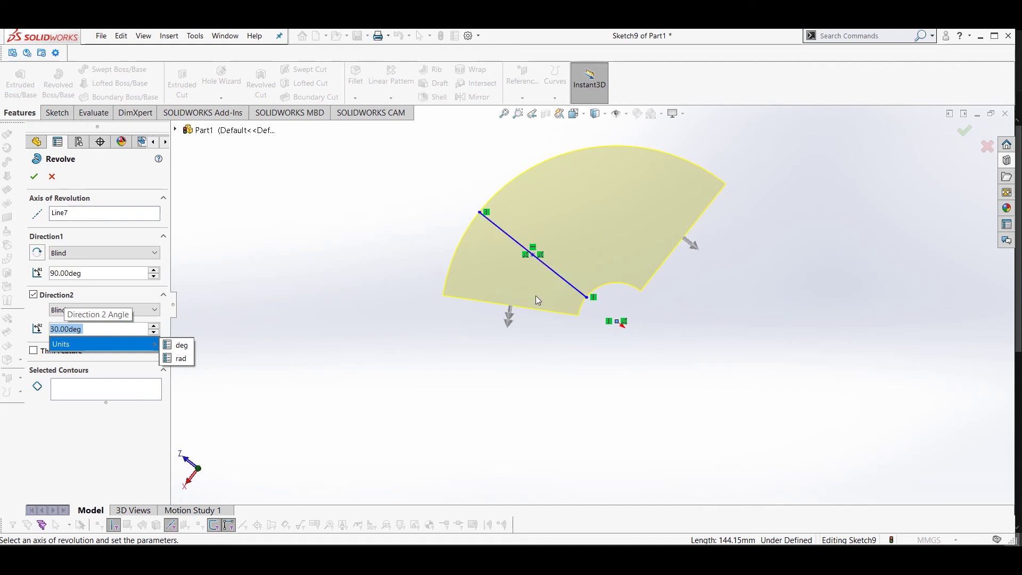
{"action": "left_click", "coordinate": [289, 422]}
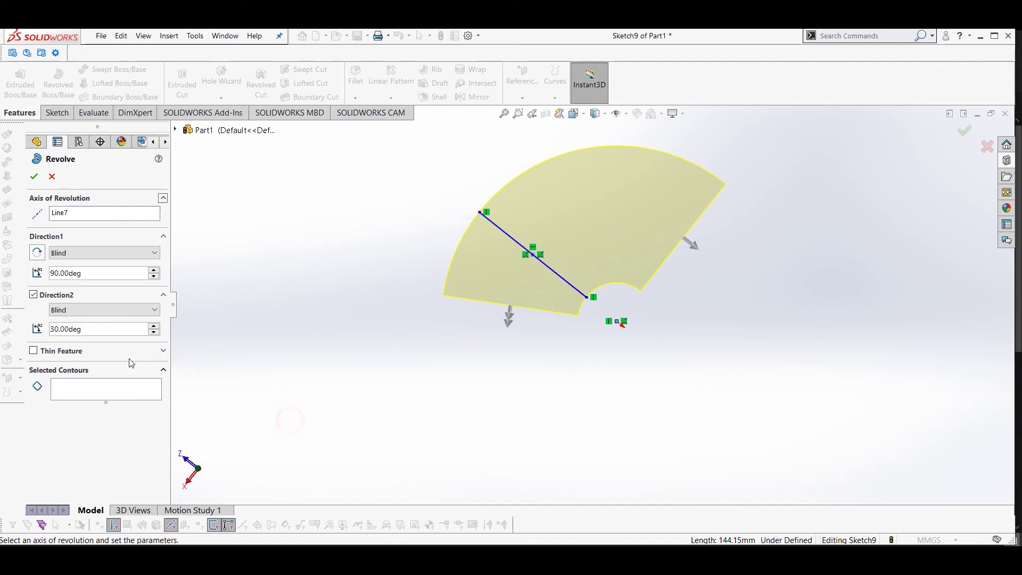
Enable a One-Direction Thin Feature with 10.00mm wall thickness and inspect the walls.
{"action": "left_click", "coordinate": [33, 351]}
{"action": "middle_click_drag", "start_coordinate": [298, 334], "coordinate": [302, 258]}
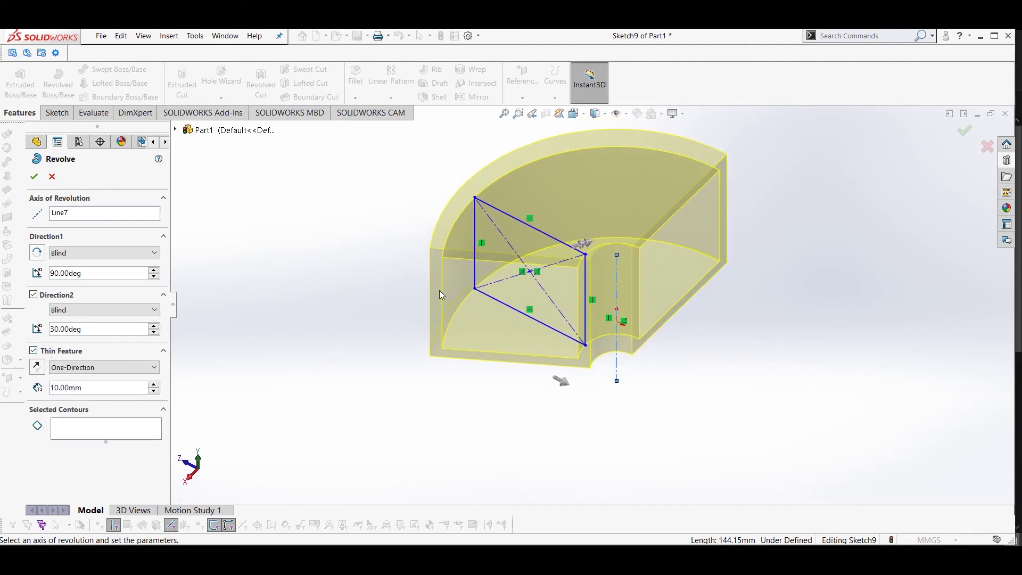
{"action": "left_click", "coordinate": [154, 384]}
{"action": "scroll", "coordinate": [532, 302], "scroll_direction": "down", "scroll_amount": 2}
{"action": "scroll", "coordinate": [532, 302], "scroll_direction": "up", "scroll_amount": 3}
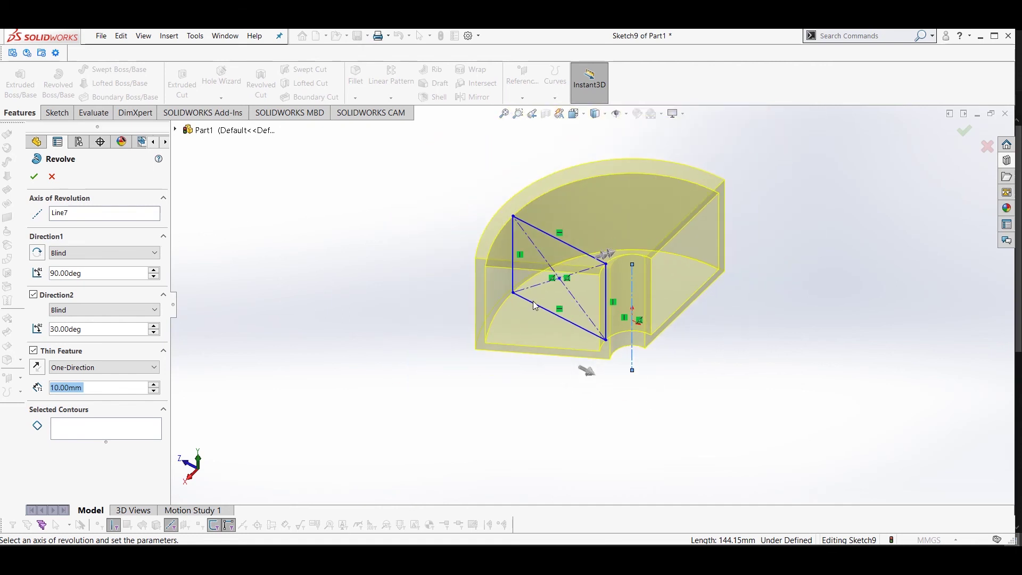
{"action": "scroll", "coordinate": [532, 301], "scroll_direction": "down", "scroll_amount": 1}
{"action": "scroll", "coordinate": [575, 282], "scroll_direction": "down", "scroll_amount": 1}
{"action": "scroll", "coordinate": [616, 267], "scroll_direction": "down", "scroll_amount": 1}
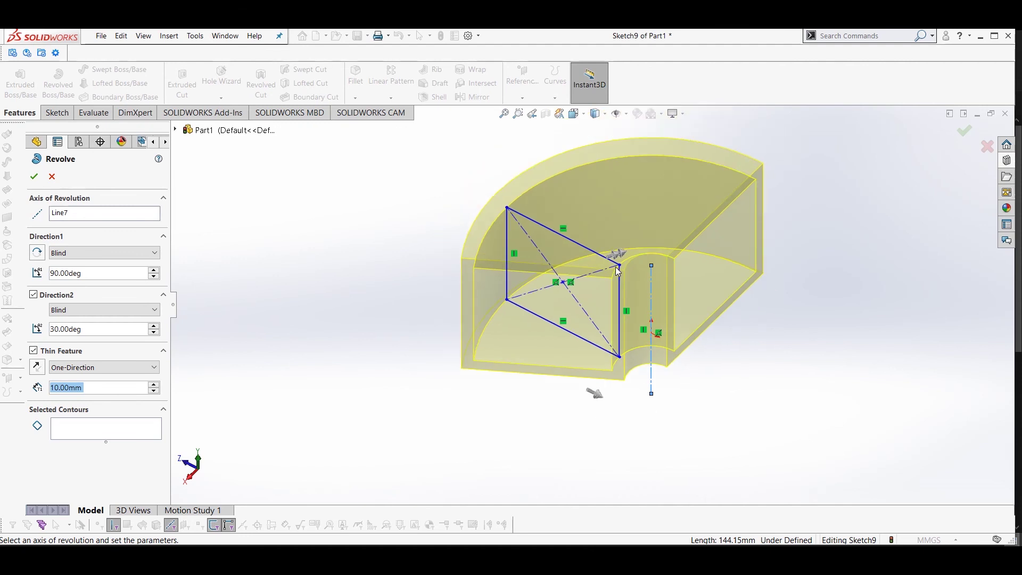
{"action": "scroll", "coordinate": [633, 272], "scroll_direction": "down", "scroll_amount": 1}
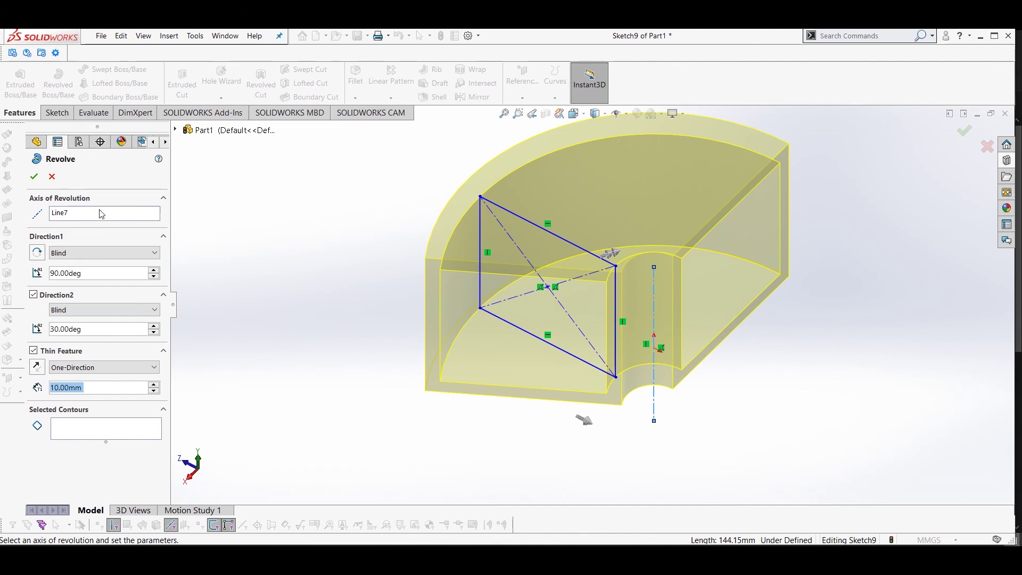
{"action": "left_click", "coordinate": [656, 314]}
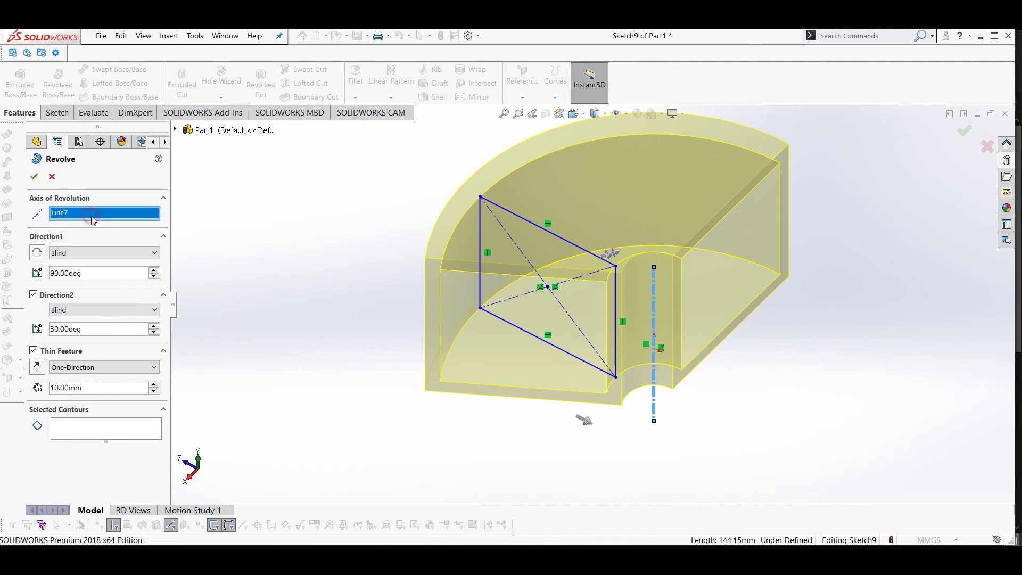
Change the revolve axis to the rectangle's right edge, then its top edge (Line1).
{"action": "left_click", "coordinate": [616, 321]}
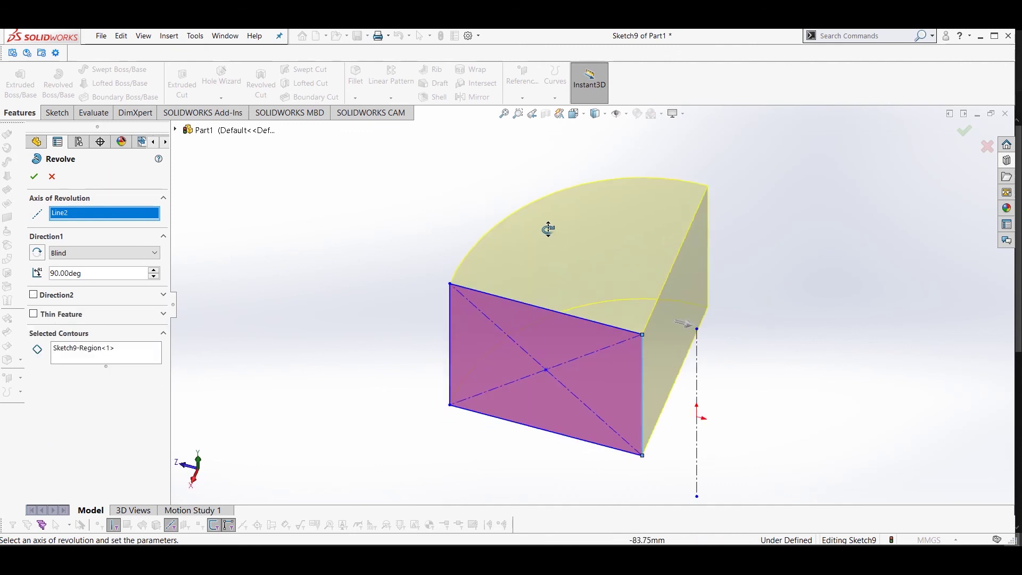
{"action": "middle_click_drag", "start_coordinate": [549, 229], "coordinate": [547, 220]}
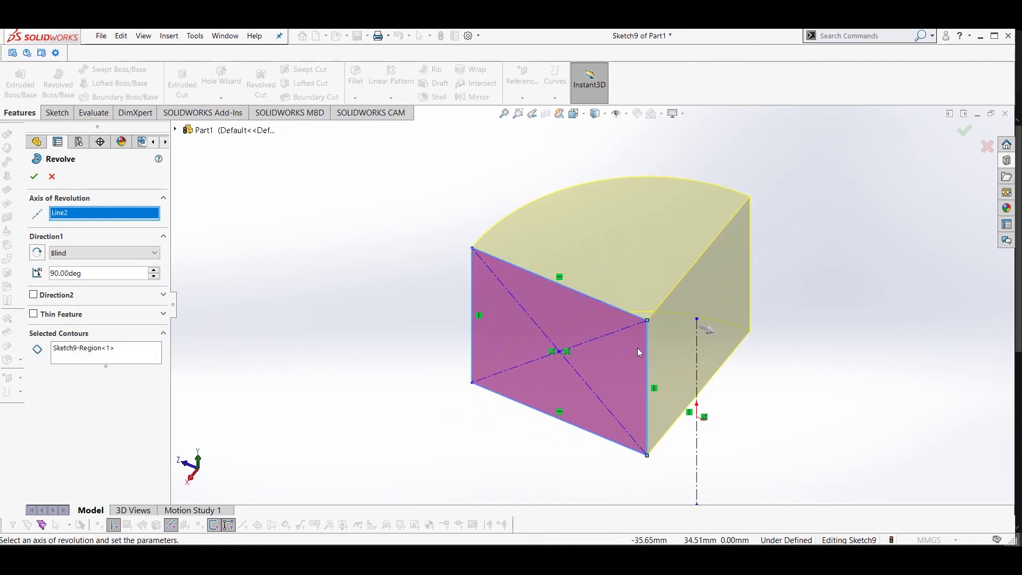
{"action": "left_click", "coordinate": [610, 309]}
{"action": "mouse_move", "coordinate": [605, 286]}
{"action": "middle_mouse_down"}
{"action": "mouse_move", "coordinate": [563, 210]}
{"action": "mouse_move", "coordinate": [474, 235]}
{"action": "middle_mouse_up"}
{"action": "left_click", "coordinate": [113, 275]}
{"action": "key", "text": "BackSpace"}
{"action": "key", "text": "BackSpace"}
{"action": "key", "text": "BackSpace"}
{"action": "key", "text": "BackSpace"}
{"action": "key", "text": "BackSpace"}
{"action": "key", "text": "BackSpace"}
{"action": "key", "text": "BackSpace"}
{"action": "key", "text": "BackSpace"}
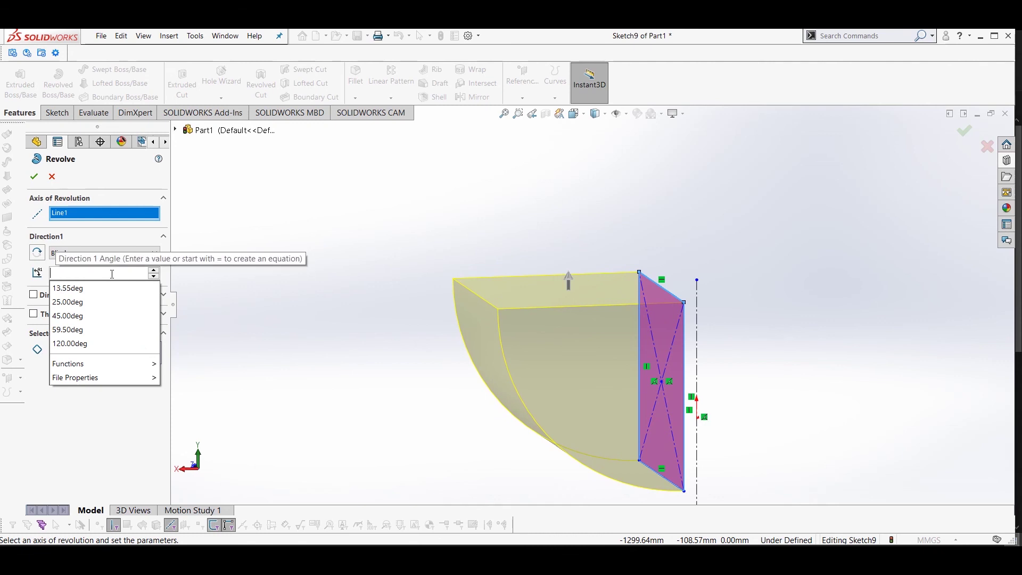
Enter 360° as the Direction1 revolve angle.
{"action": "type", "text": "360"}
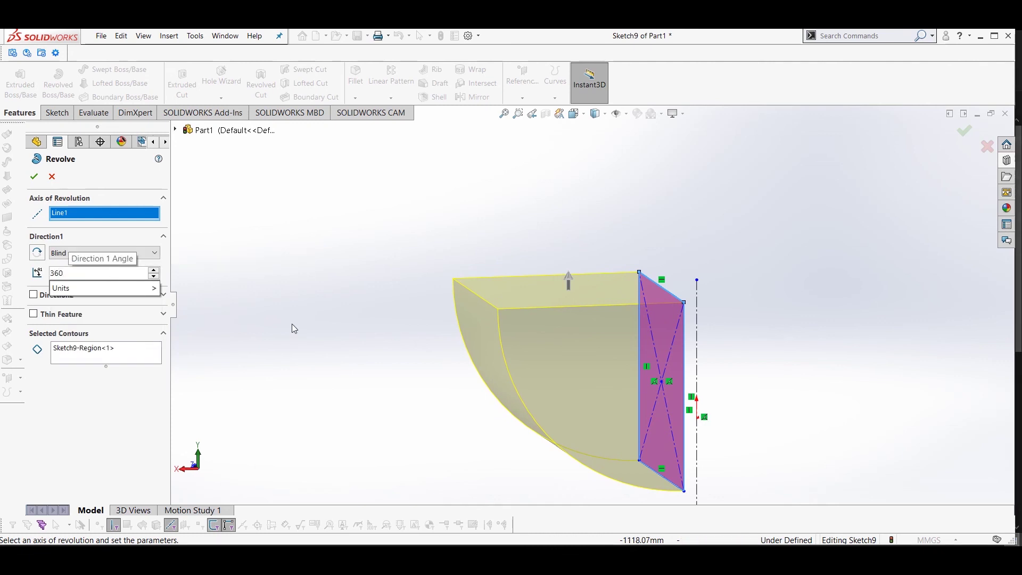
{"action": "key", "text": "Return"}
{"action": "scroll", "coordinate": [412, 312], "scroll_direction": "down", "scroll_amount": 3}
{"action": "scroll", "coordinate": [446, 324], "scroll_direction": "up", "scroll_amount": 4}
{"action": "mouse_move", "coordinate": [446, 324]}
{"action": "middle_mouse_down"}
{"action": "mouse_move", "coordinate": [507, 354]}
{"action": "mouse_move", "coordinate": [495, 351]}
{"action": "middle_mouse_up"}
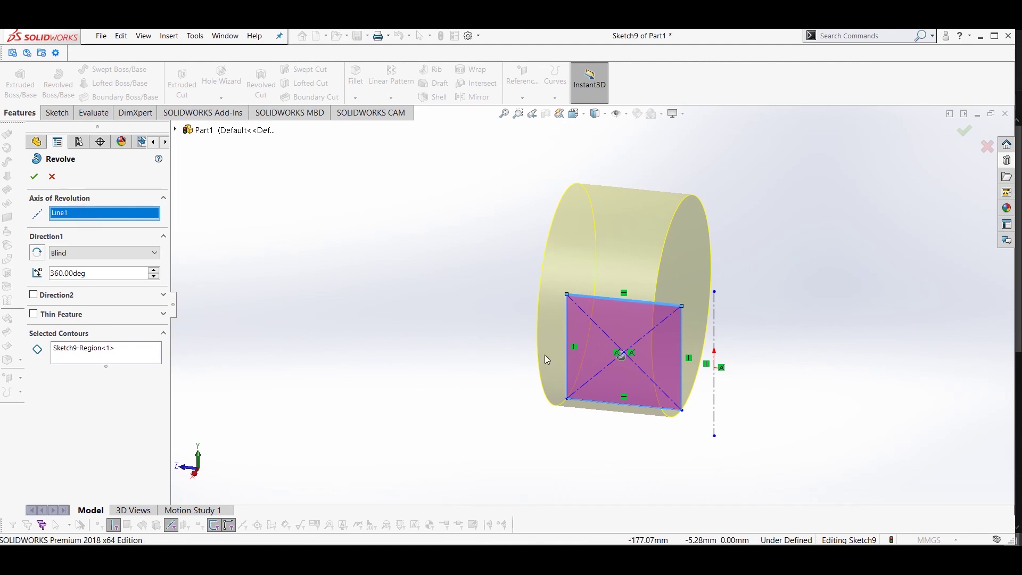
Revolve about the rectangle's left edge (Line4) and orbit the solid cylinder preview.
{"action": "left_click", "coordinate": [567, 358]}
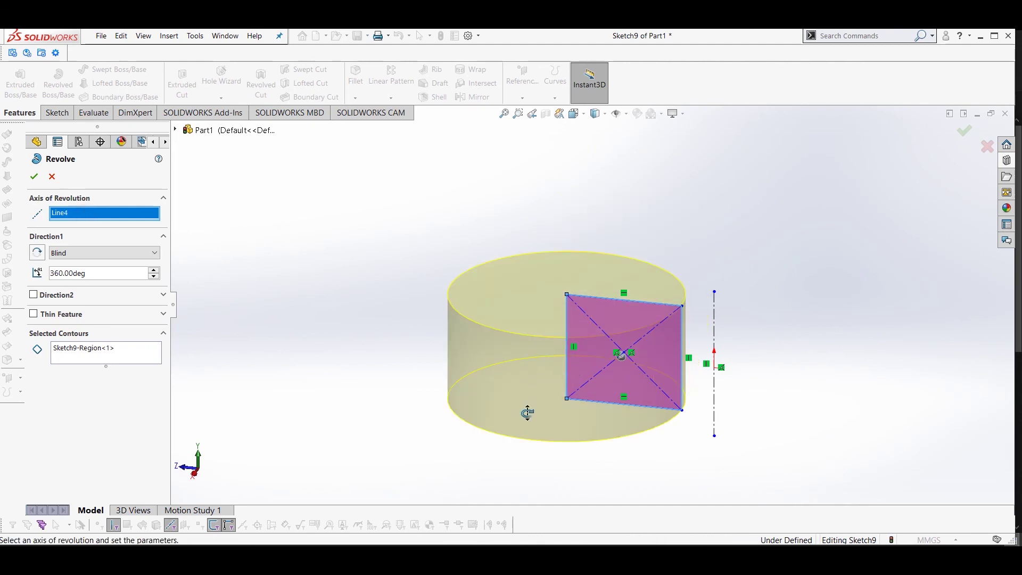
{"action": "middle_click_drag", "start_coordinate": [527, 398], "coordinate": [505, 408]}
{"action": "scroll", "coordinate": [682, 328], "scroll_direction": "down", "scroll_amount": 2}
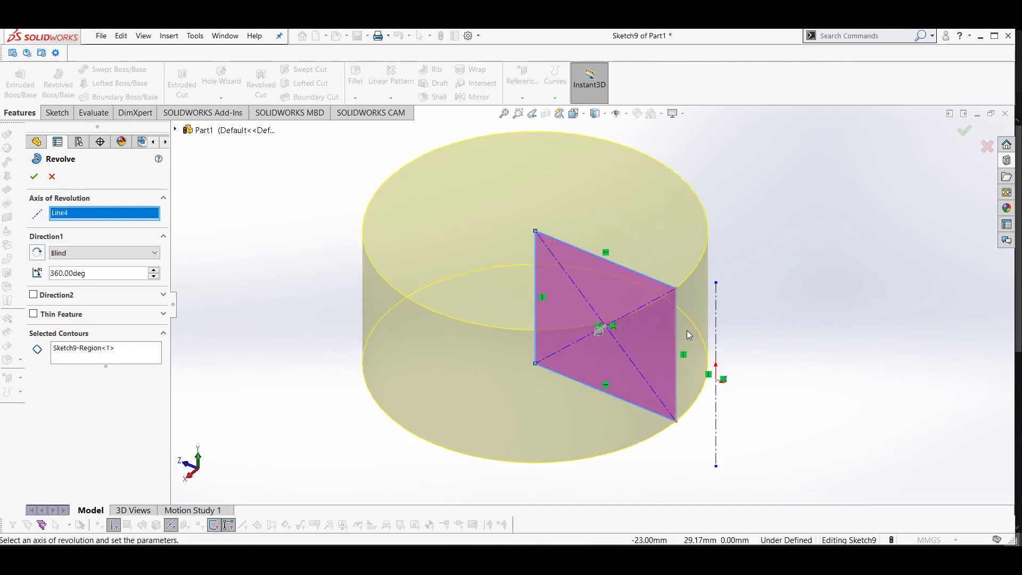
{"action": "middle_click_drag", "start_coordinate": [662, 326], "coordinate": [687, 318]}
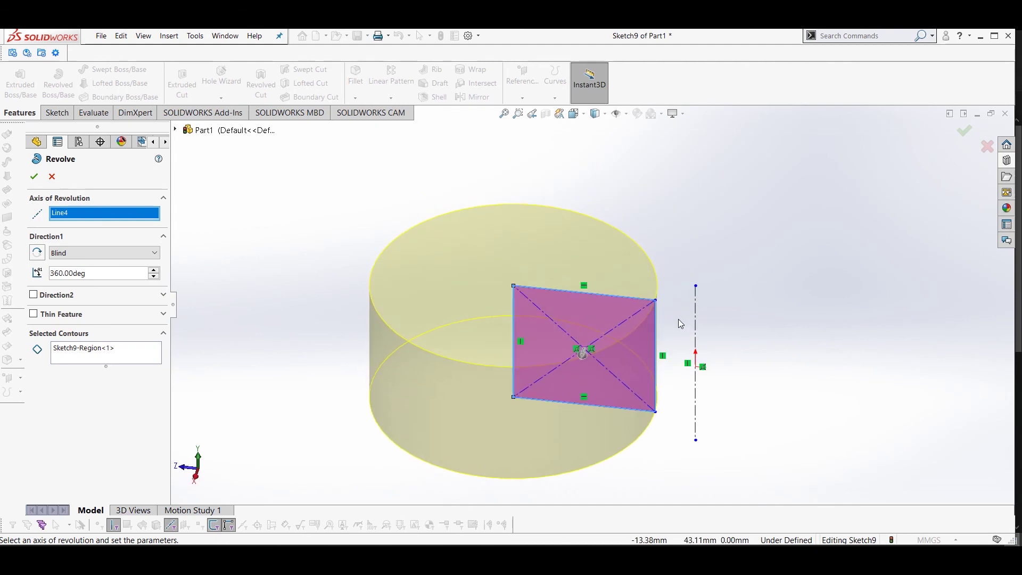